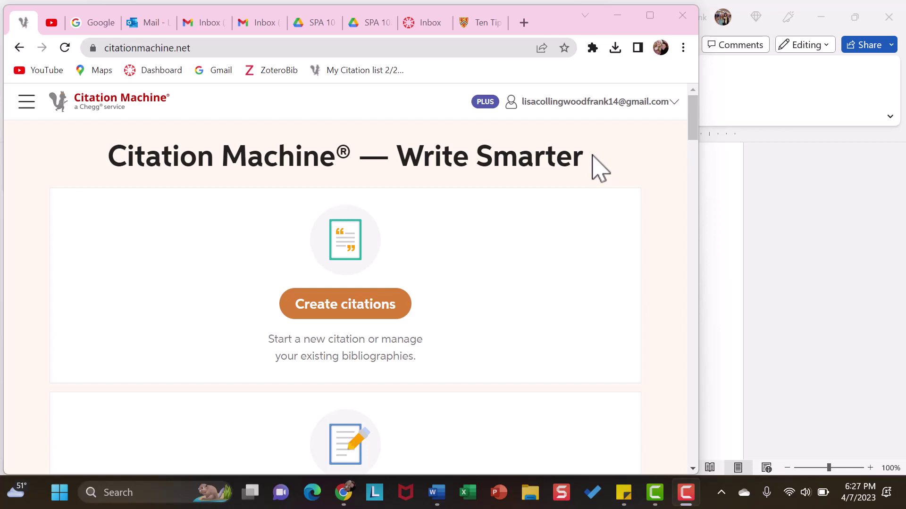
Step: Review the Ten Tips for Effective Research Writing page and select its full web address
{"action": "left_click", "coordinate": [491, 26]}
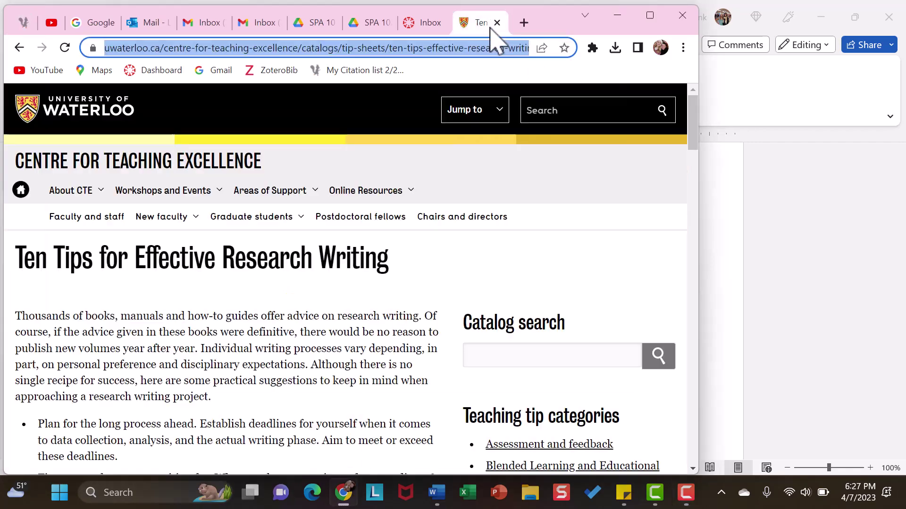
{"action": "left_click", "coordinate": [478, 244]}
{"action": "scroll", "coordinate": [343, 302], "scroll_direction": "down", "scroll_amount": 10}
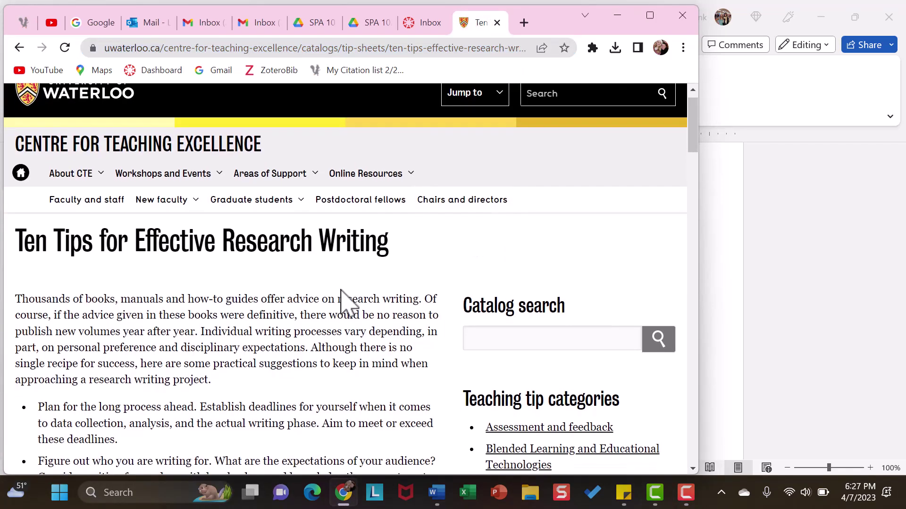
{"action": "scroll", "coordinate": [341, 290], "scroll_direction": "down", "scroll_amount": 5}
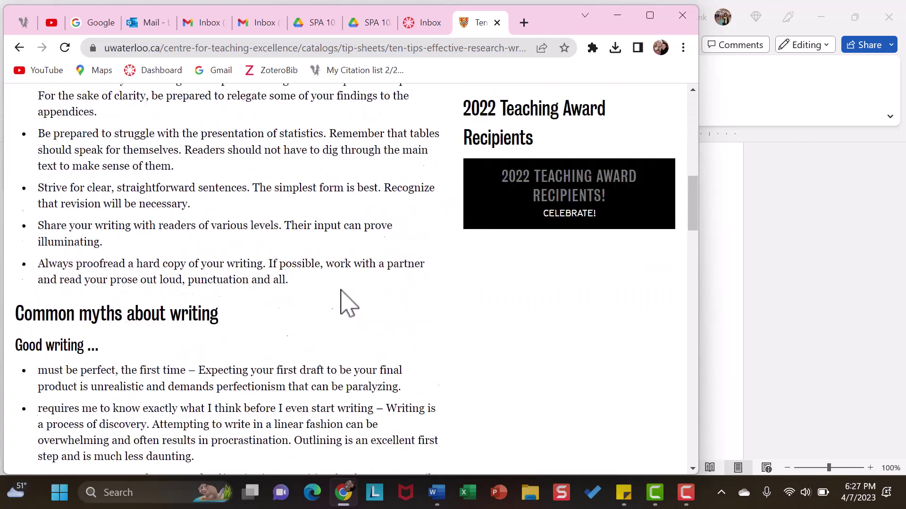
{"action": "scroll", "coordinate": [341, 291], "scroll_direction": "up", "scroll_amount": 8}
{"action": "scroll", "coordinate": [341, 290], "scroll_direction": "up", "scroll_amount": 6}
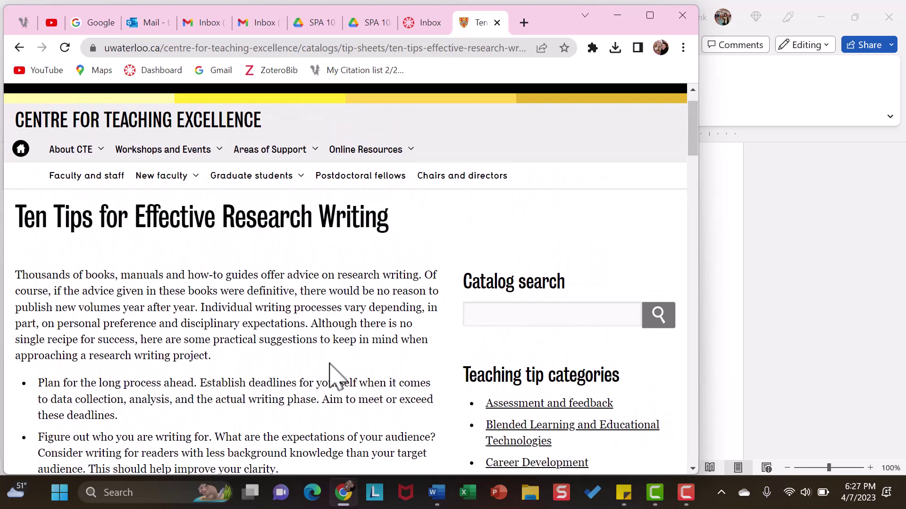
{"action": "scroll", "coordinate": [336, 377], "scroll_direction": "up", "scroll_amount": 1}
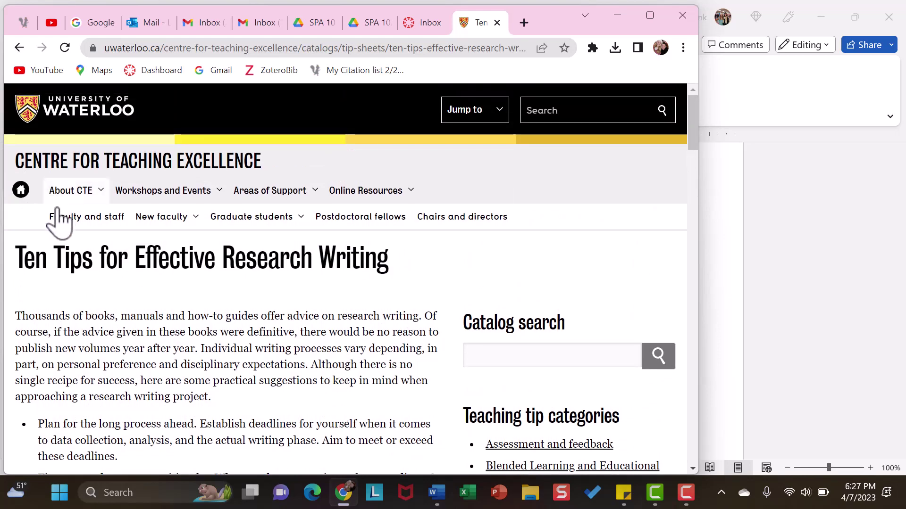
{"action": "scroll", "coordinate": [258, 332], "scroll_direction": "down", "scroll_amount": 5}
{"action": "scroll", "coordinate": [258, 332], "scroll_direction": "down", "scroll_amount": 20}
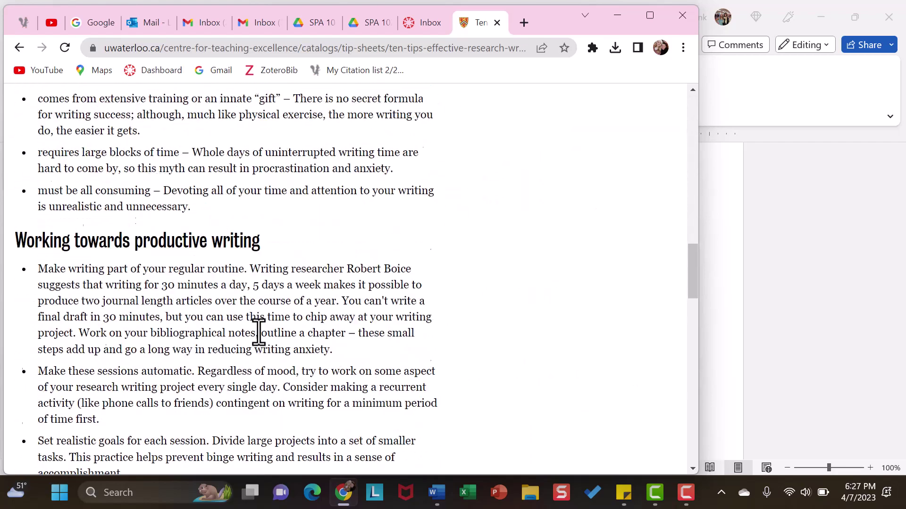
{"action": "scroll", "coordinate": [258, 333], "scroll_direction": "up", "scroll_amount": 15}
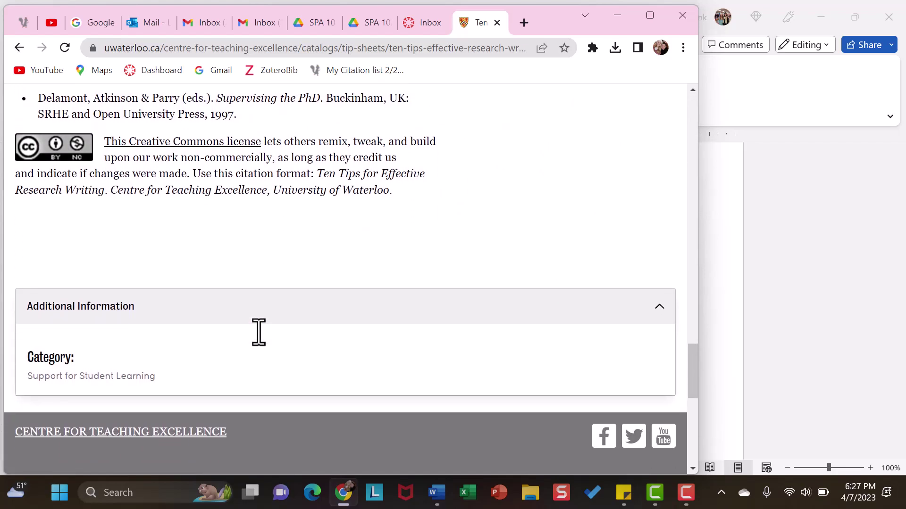
{"action": "scroll", "coordinate": [259, 332], "scroll_direction": "up", "scroll_amount": 2}
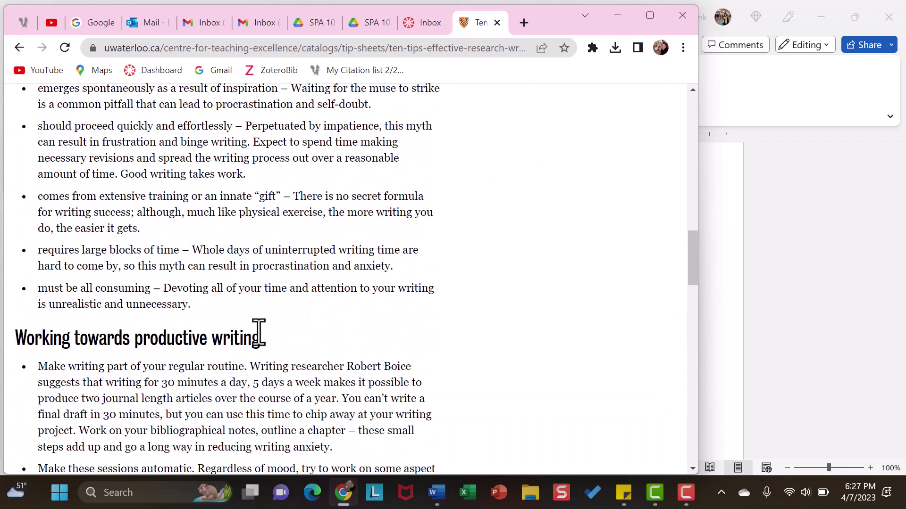
{"action": "left_click", "coordinate": [341, 49]}
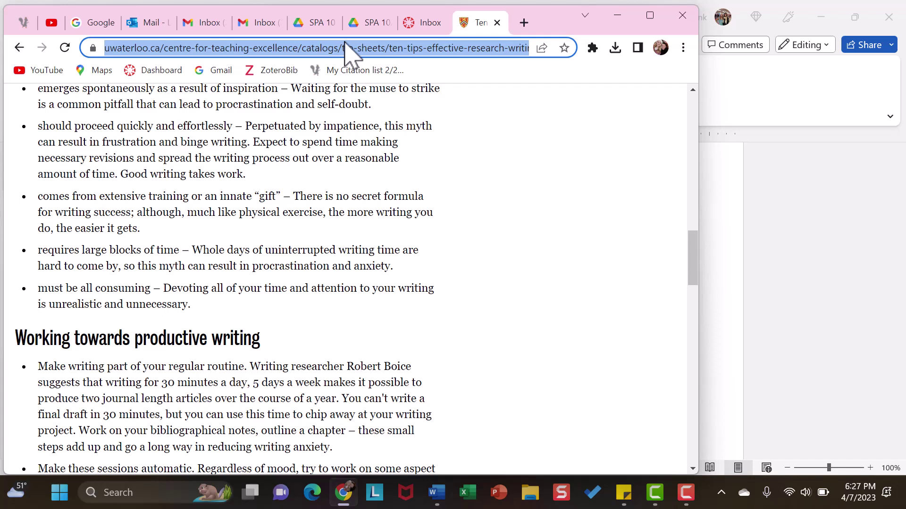
Step: Start a new Website citation in Citation Machine
{"action": "left_click", "coordinate": [24, 24]}
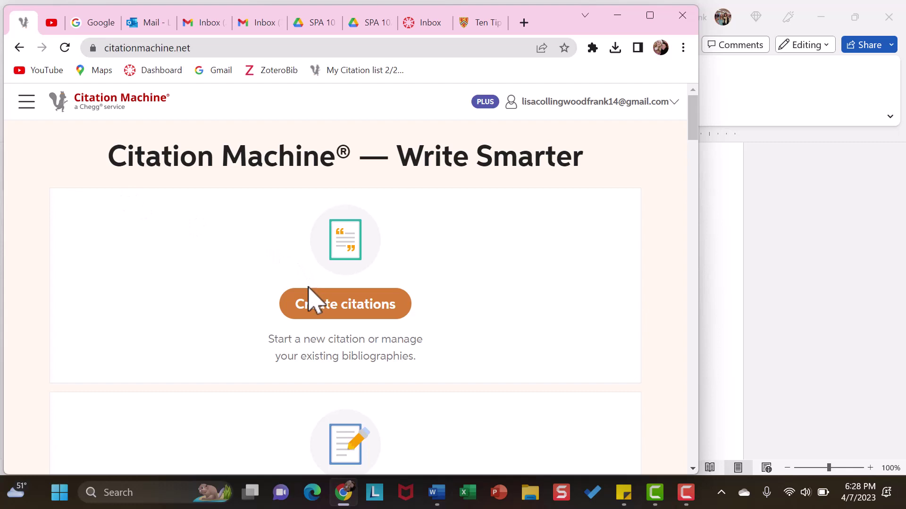
{"action": "left_click", "coordinate": [331, 320]}
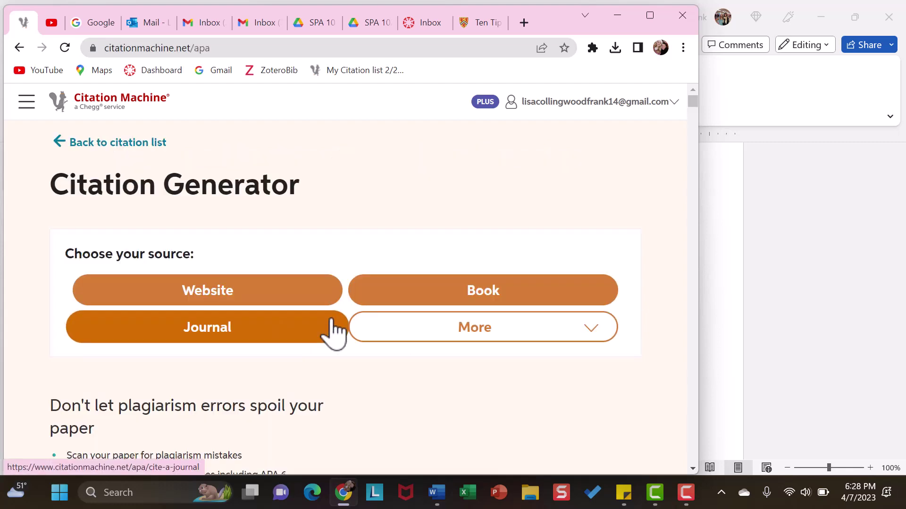
{"action": "left_click", "coordinate": [289, 302]}
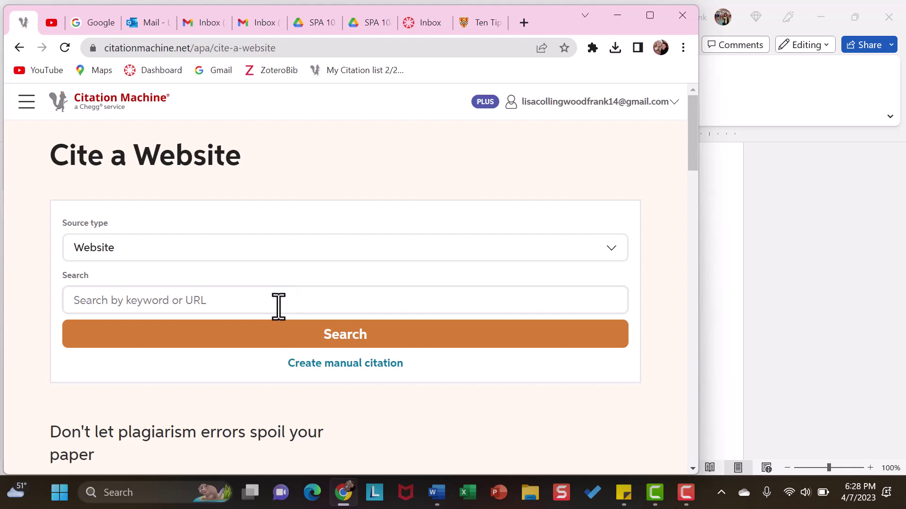
Step: Paste the Ten Tips page address into the source search and search for it
{"action": "left_click", "coordinate": [278, 306]}
{"action": "right_click", "coordinate": [277, 307]}
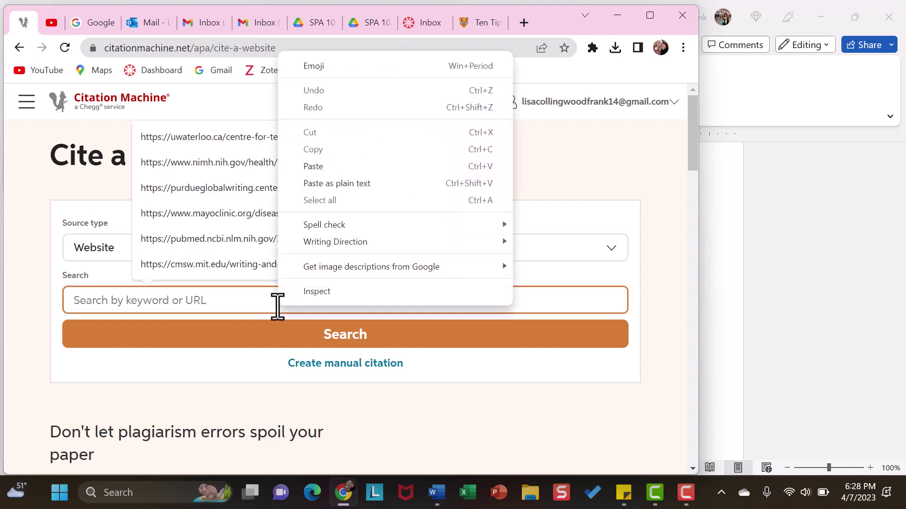
{"action": "left_click", "coordinate": [226, 298]}
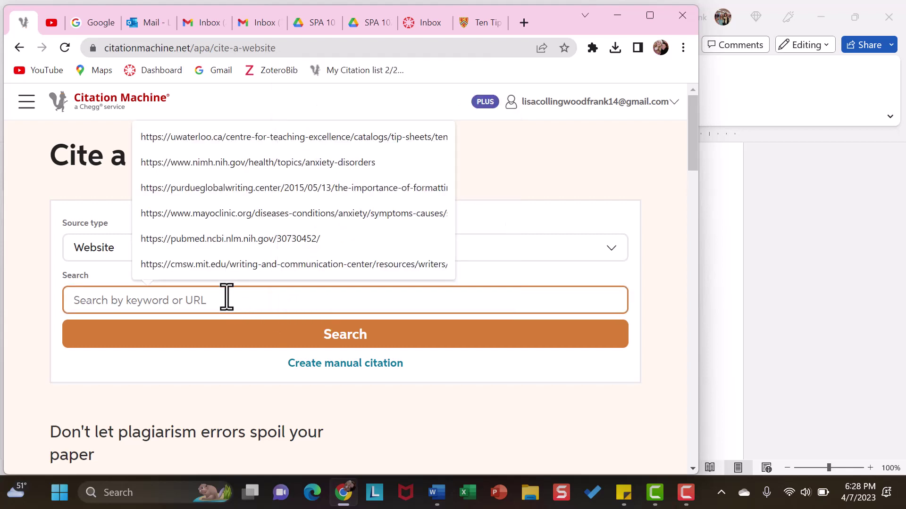
{"action": "type", "text": "https://uwaterloo.ca/centre-for-teaching-excellence/catalogs/tip-sheets/ten-tips-effective-research-writing"}
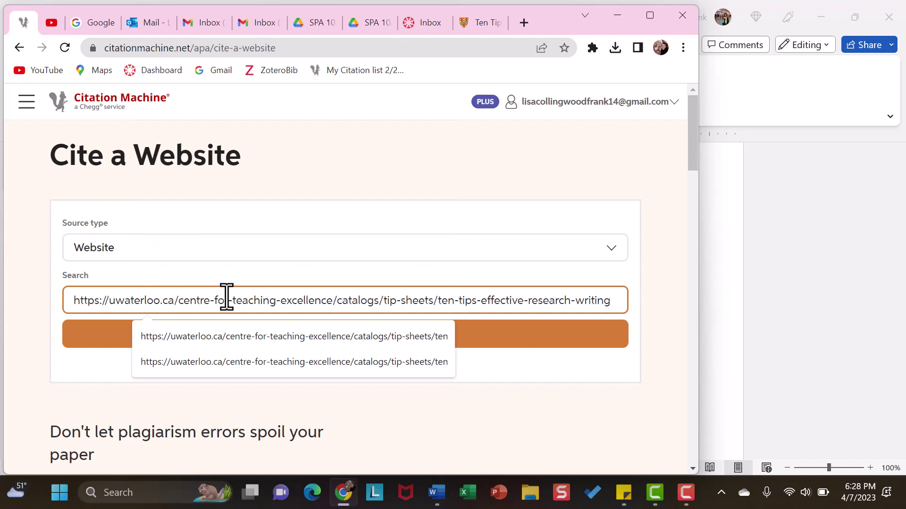
{"action": "left_click", "coordinate": [504, 336]}
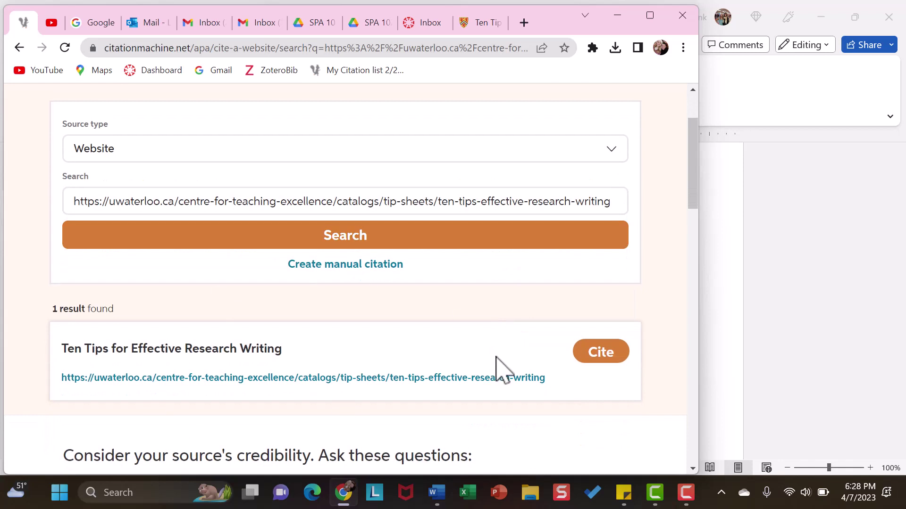
Step: Cite the Ten Tips for Effective Research Writing result and continue to the website details form
{"action": "left_click", "coordinate": [595, 376]}
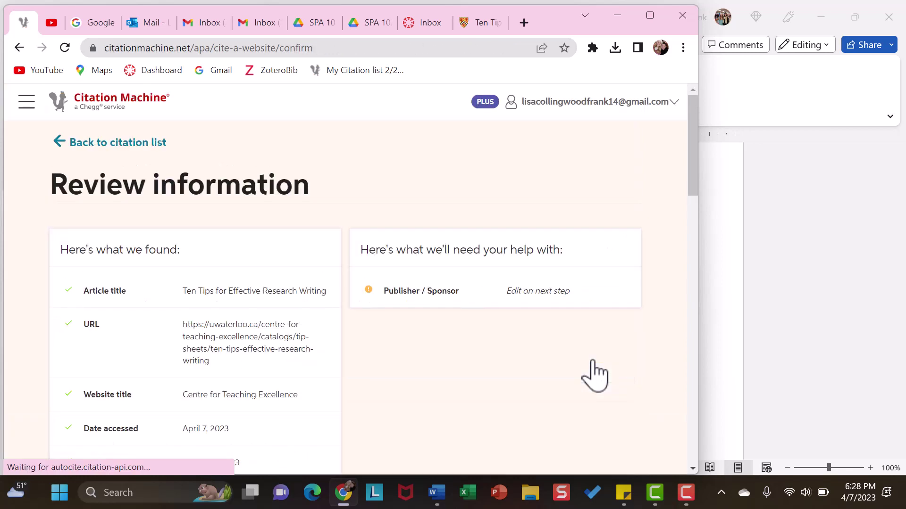
{"action": "scroll", "coordinate": [595, 376], "scroll_direction": "down", "scroll_amount": 1}
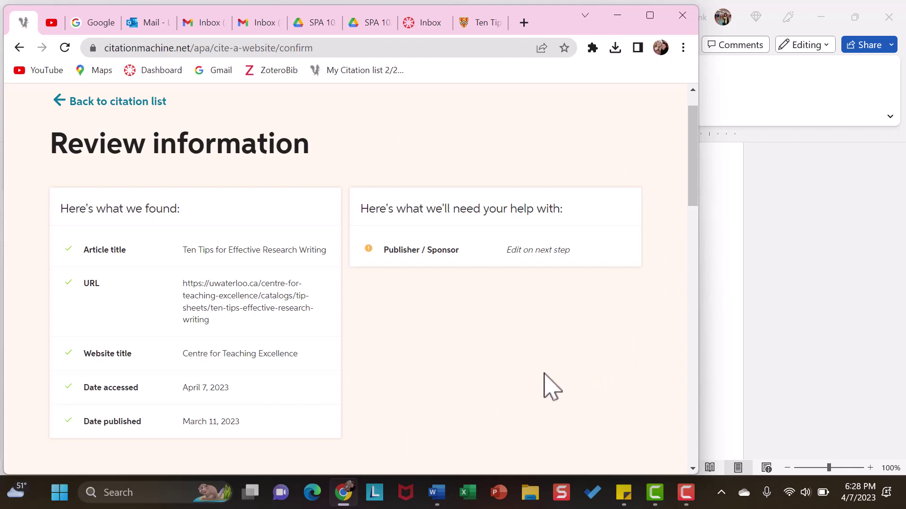
{"action": "scroll", "coordinate": [521, 349], "scroll_direction": "down", "scroll_amount": 2}
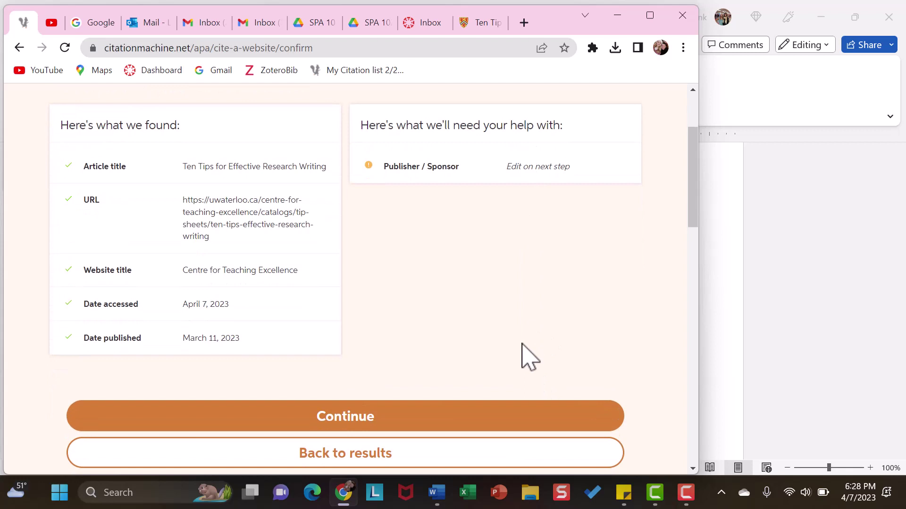
{"action": "left_click", "coordinate": [486, 422]}
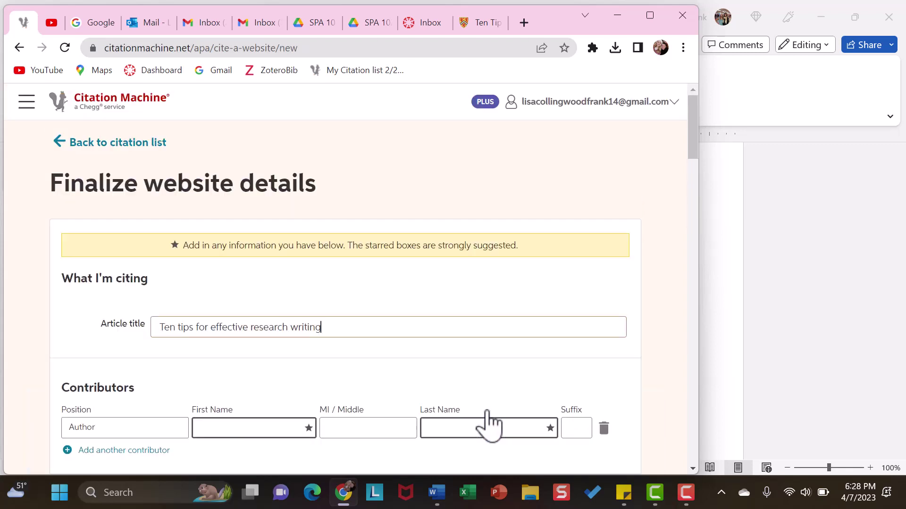
{"action": "scroll", "coordinate": [489, 427], "scroll_direction": "down", "scroll_amount": 1}
{"action": "scroll", "coordinate": [489, 427], "scroll_direction": "down", "scroll_amount": 1}
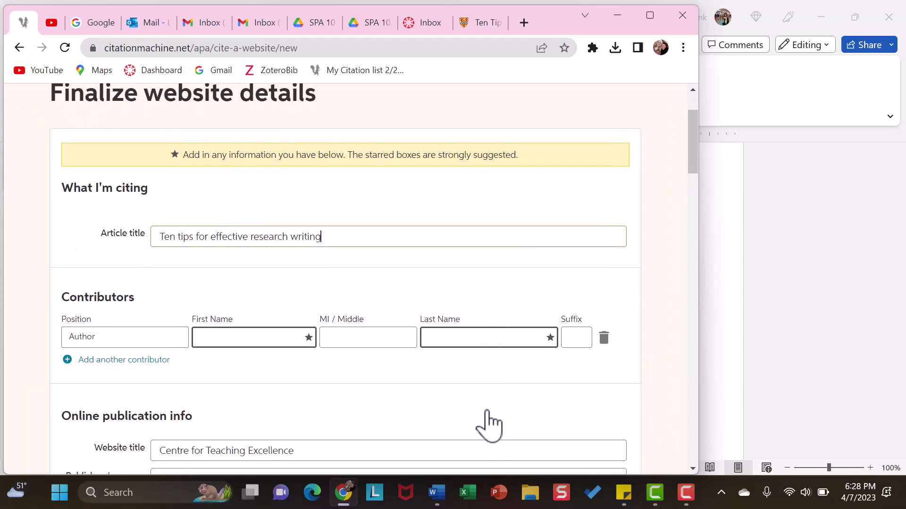
{"action": "scroll", "coordinate": [490, 427], "scroll_direction": "down", "scroll_amount": 1}
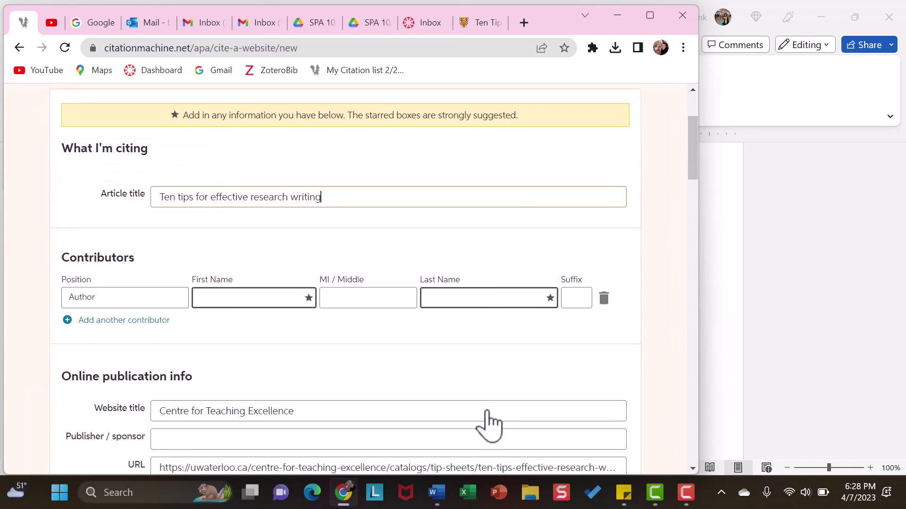
Step: Check the title and author name fields, keeping the contributor role as Author
{"action": "left_click", "coordinate": [487, 411]}
{"action": "scroll", "coordinate": [490, 427], "scroll_direction": "up", "scroll_amount": 1}
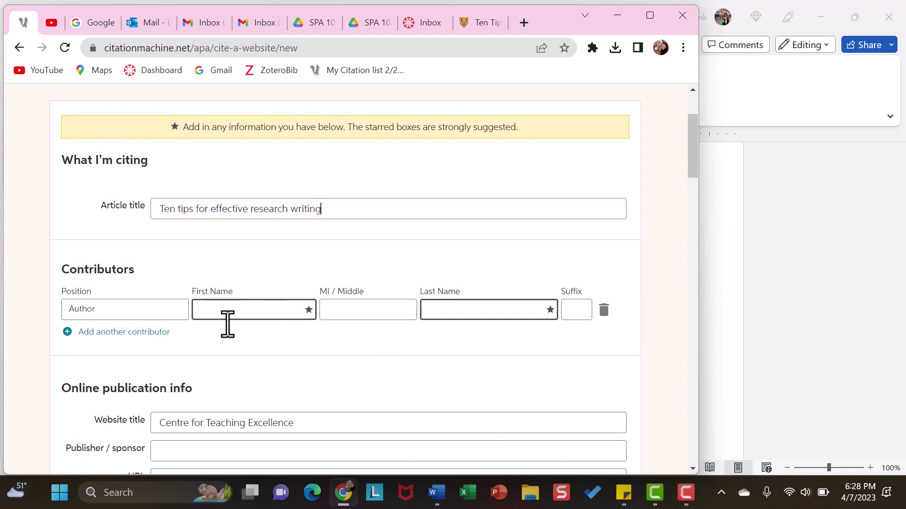
{"action": "left_click", "coordinate": [340, 311]}
{"action": "left_click", "coordinate": [462, 313]}
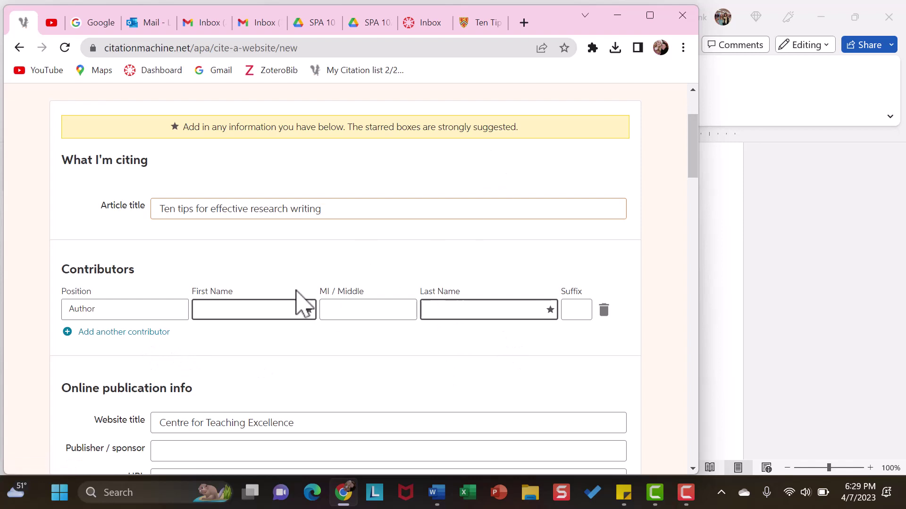
{"action": "left_click", "coordinate": [176, 311]}
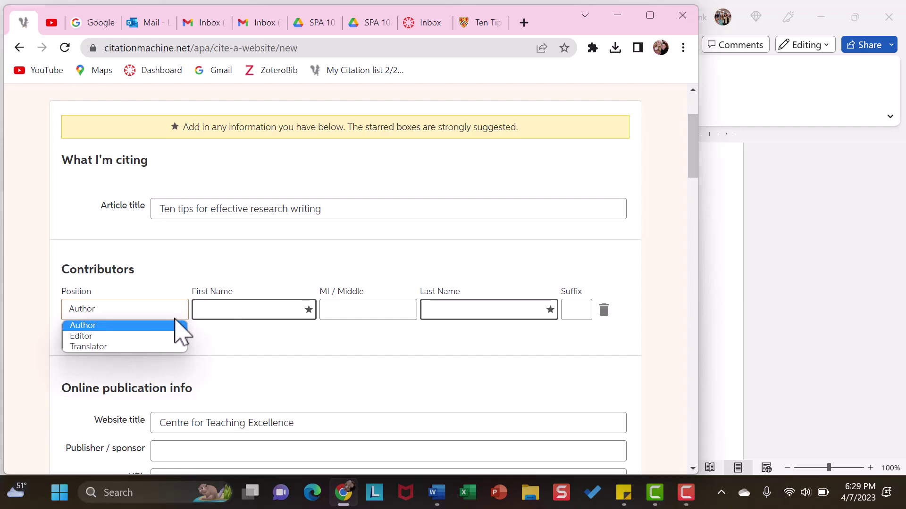
{"action": "left_click", "coordinate": [177, 325]}
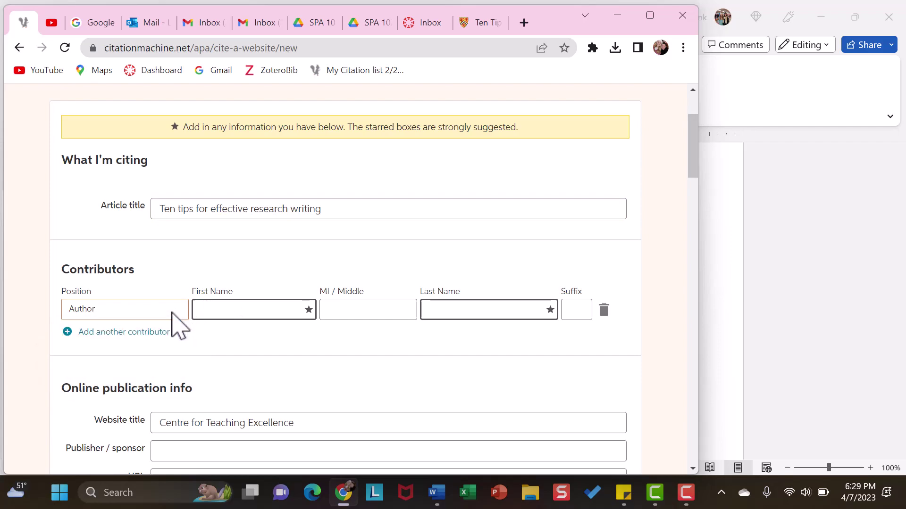
Step: Check the top of the Ten Tips page, then return to the citation form
{"action": "left_click", "coordinate": [484, 29]}
{"action": "scroll", "coordinate": [474, 283], "scroll_direction": "up", "scroll_amount": 10}
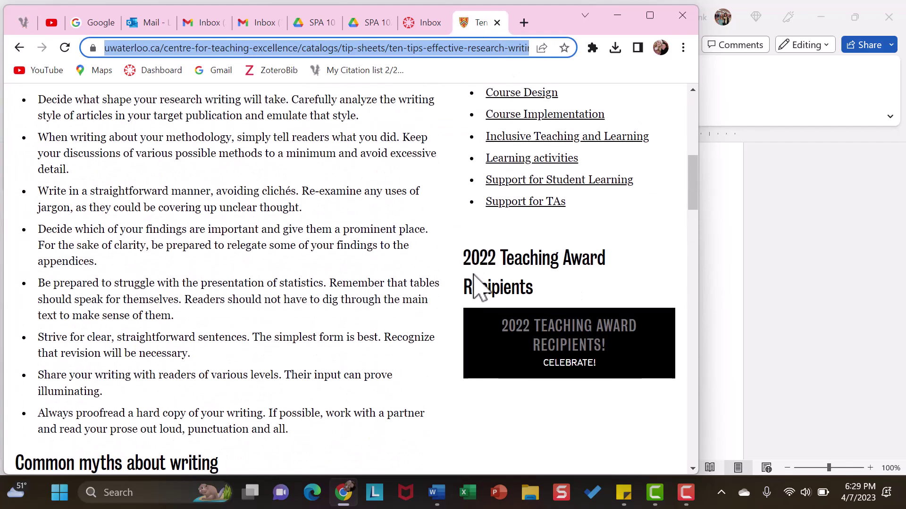
{"action": "scroll", "coordinate": [474, 283], "scroll_direction": "up", "scroll_amount": 8}
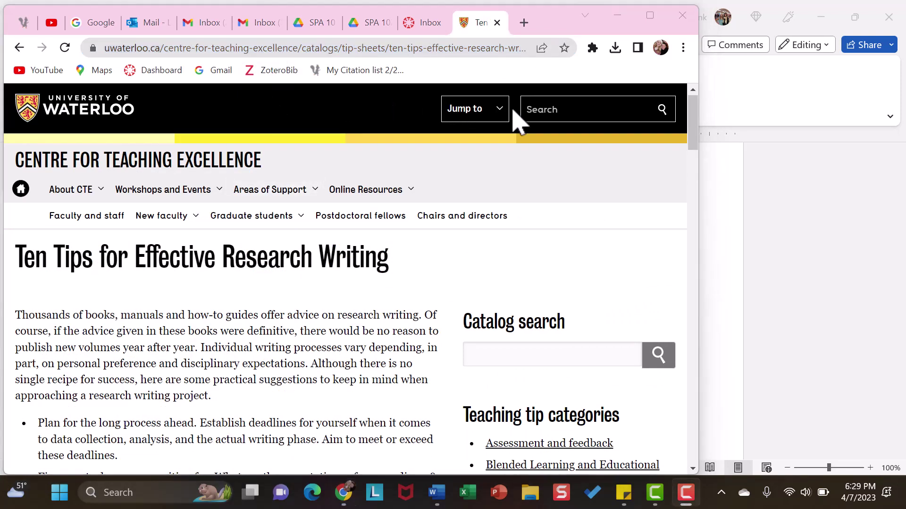
{"action": "left_click", "coordinate": [18, 30]}
Step: Enter University of Waterloo as the citation's publisher / sponsor
{"action": "scroll", "coordinate": [289, 376], "scroll_direction": "down", "scroll_amount": 1}
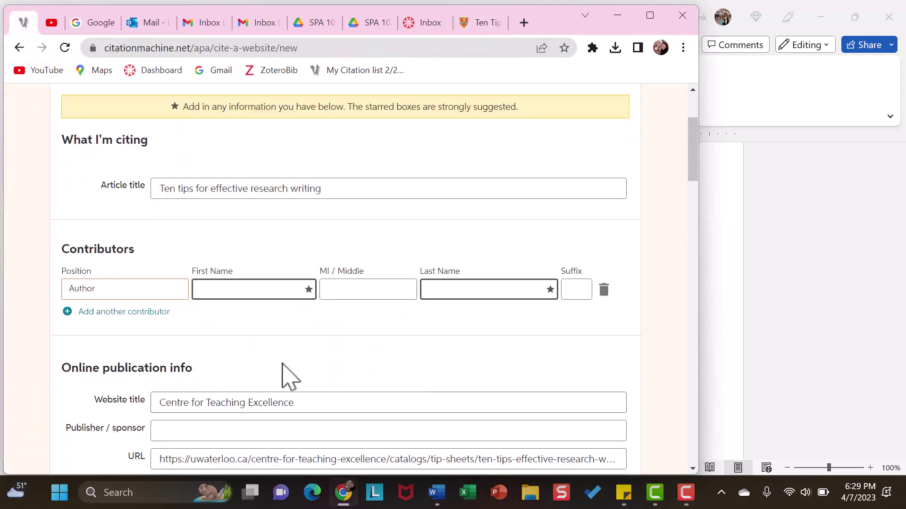
{"action": "left_click", "coordinate": [270, 429]}
{"action": "type", "text": "Uni"}
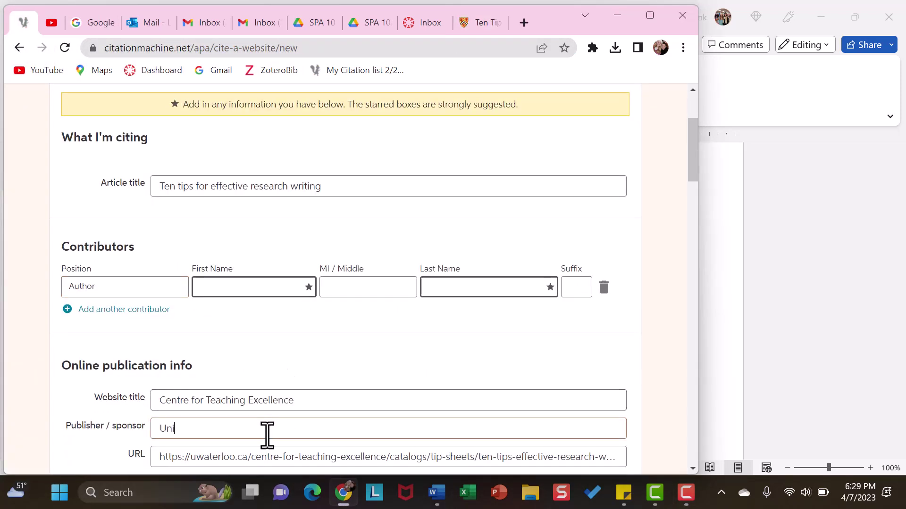
{"action": "type", "text": "versity of Waterlo"}
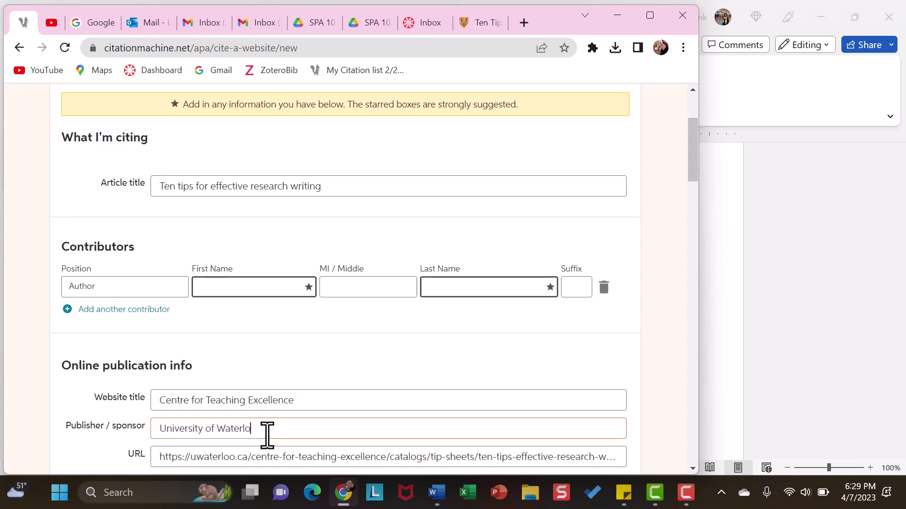
{"action": "type", "text": "o"}
{"action": "scroll", "coordinate": [267, 434], "scroll_direction": "down", "scroll_amount": 2}
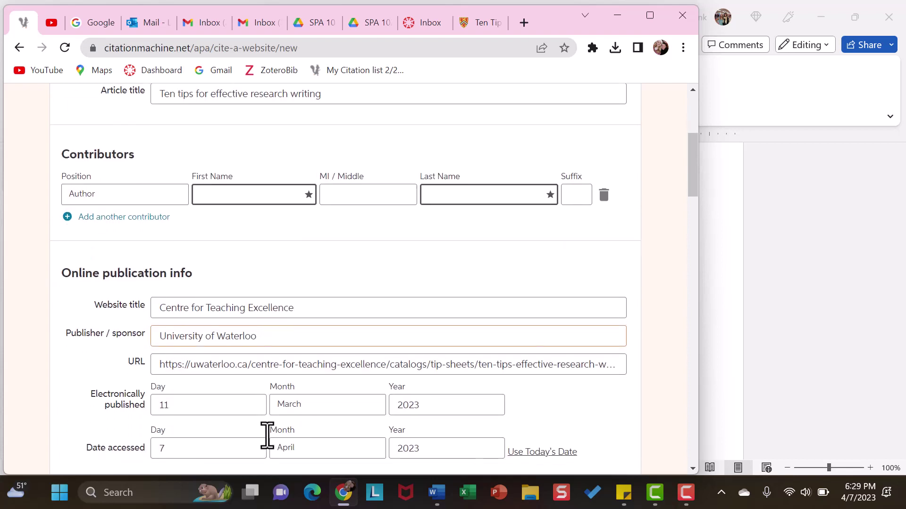
{"action": "scroll", "coordinate": [273, 431], "scroll_direction": "down", "scroll_amount": 1}
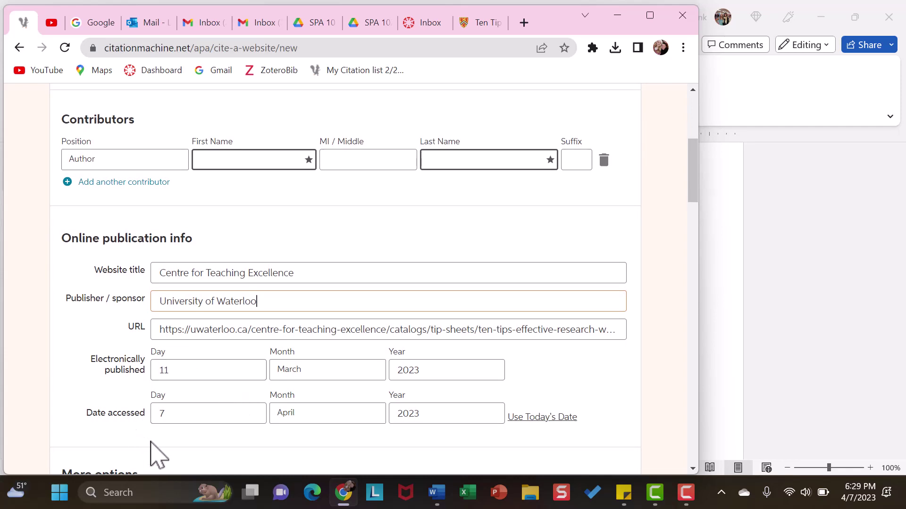
{"action": "scroll", "coordinate": [202, 449], "scroll_direction": "down", "scroll_amount": 2}
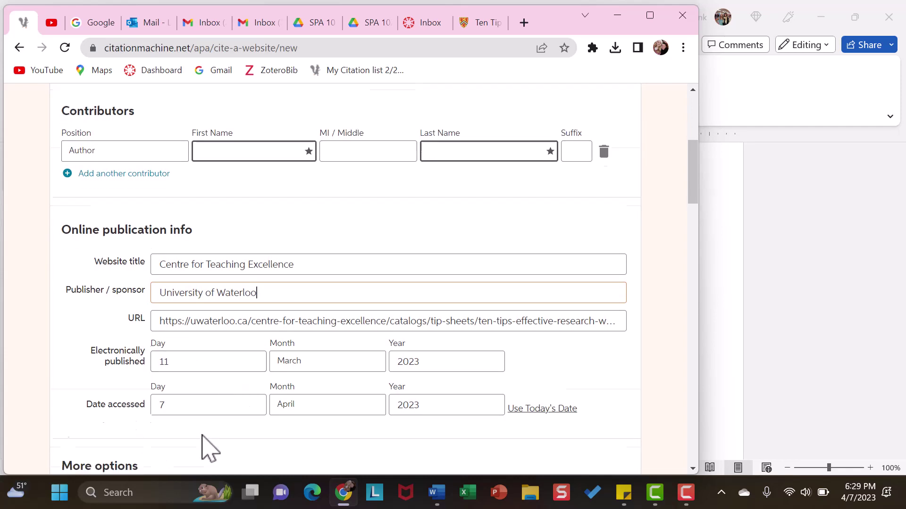
Step: Complete the citation, ignore its missing-info warning, and copy the University of Waterloo reference
{"action": "left_click", "coordinate": [214, 441]}
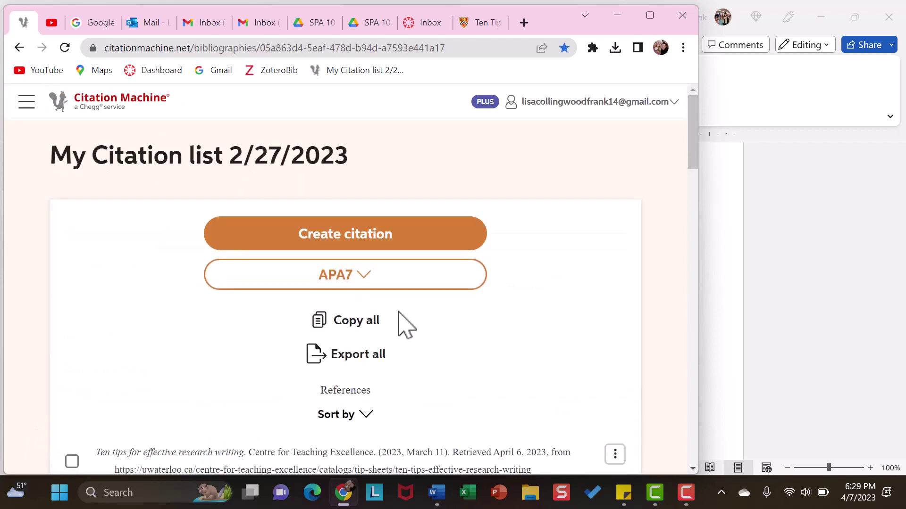
{"action": "scroll", "coordinate": [399, 324], "scroll_direction": "down", "scroll_amount": 3}
{"action": "scroll", "coordinate": [398, 323], "scroll_direction": "down", "scroll_amount": 3}
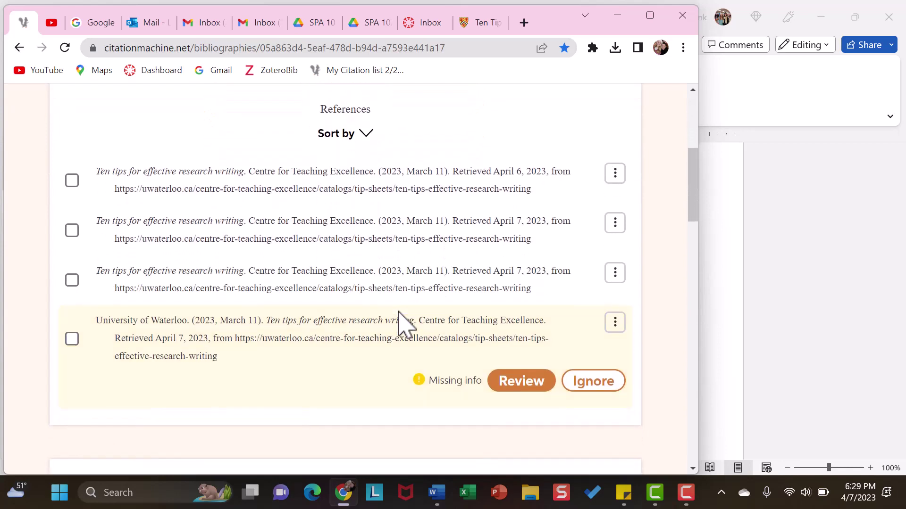
{"action": "left_click", "coordinate": [590, 383]}
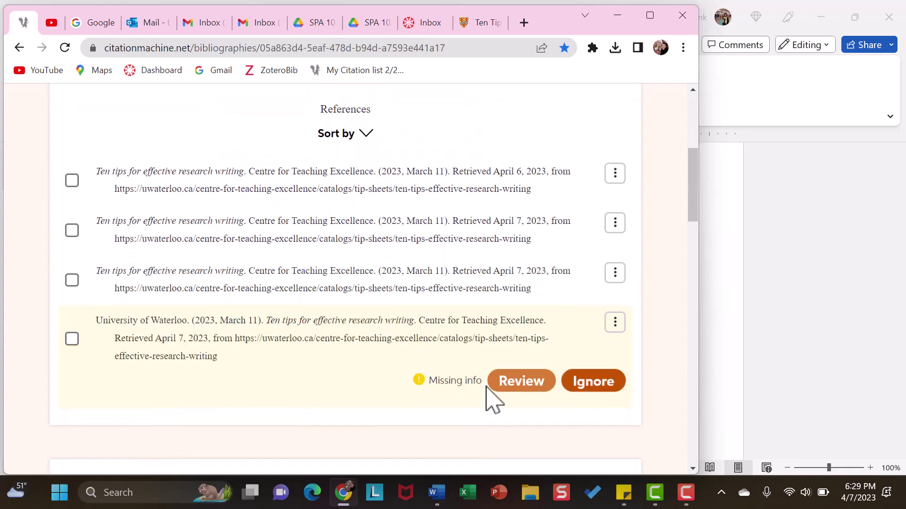
{"action": "mouse_move", "coordinate": [336, 364]}
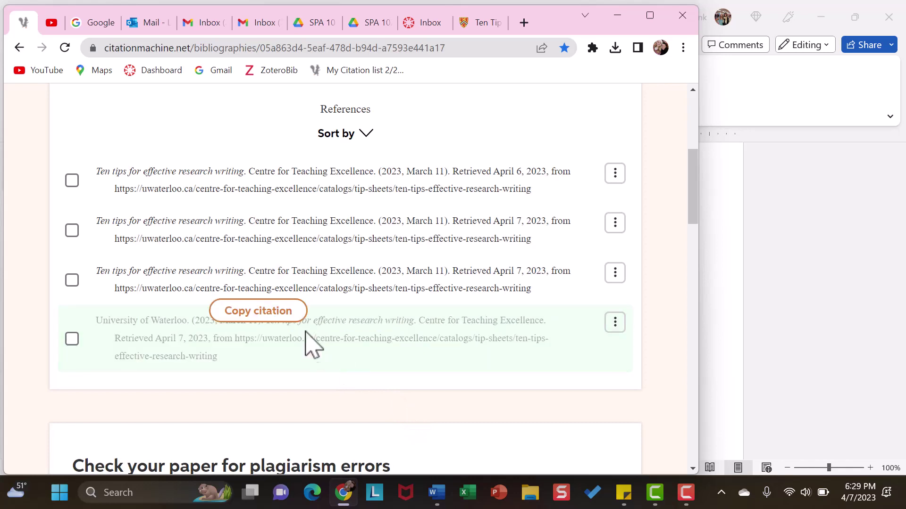
{"action": "left_click", "coordinate": [269, 315]}
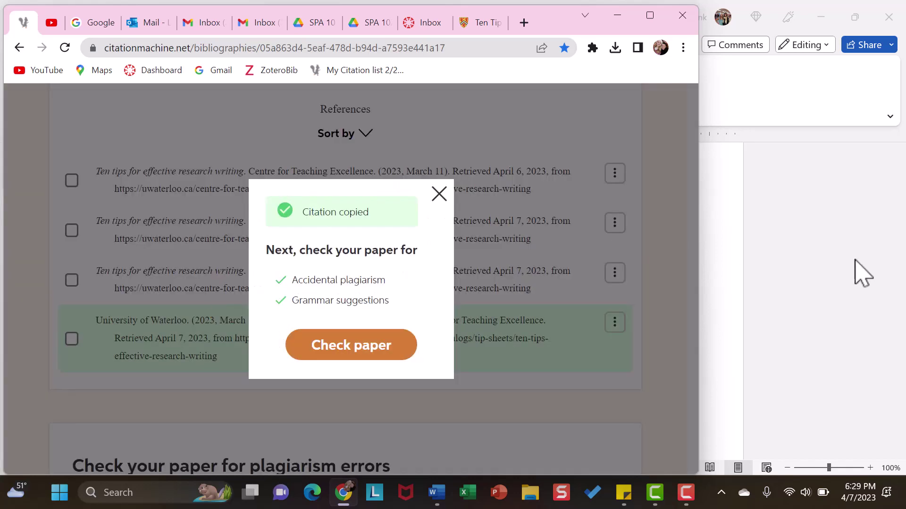
Step: Paste the APA reference into Word and type the in-text citation (University of Waterloo, 2023) below it
{"action": "left_click", "coordinate": [722, 303]}
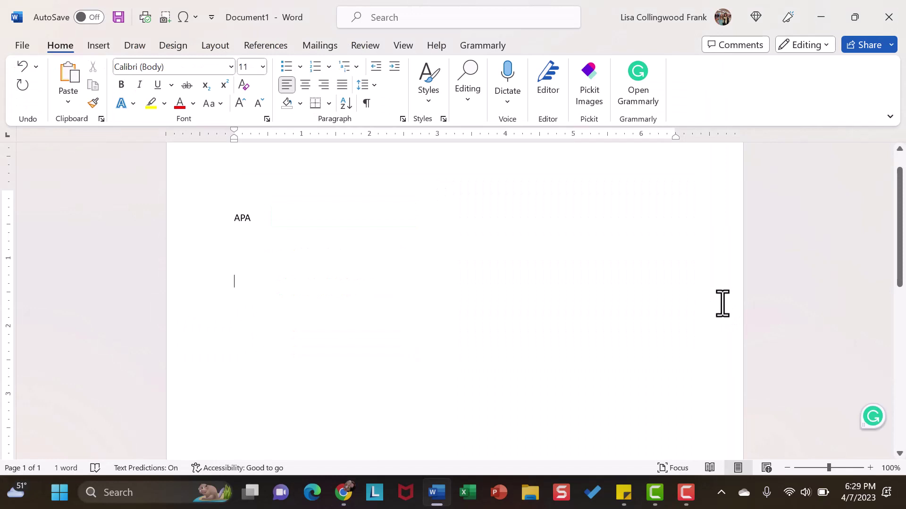
{"action": "type", "text": "University of Waterloo. (2023, March 11). Ten tips for effective research writing. Centre for Teaching Excellence. Retrieved April 7, 2023, from https://uwaterloo.ca/centre-for-teaching-excellence/catalogs/tip-sheets/ten-tips-effective-research-writing"}
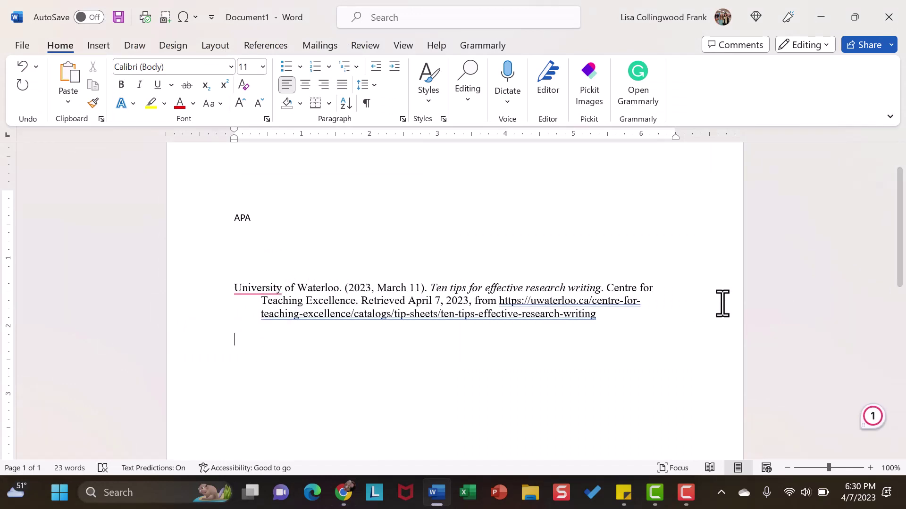
{"action": "type", "text": "("}
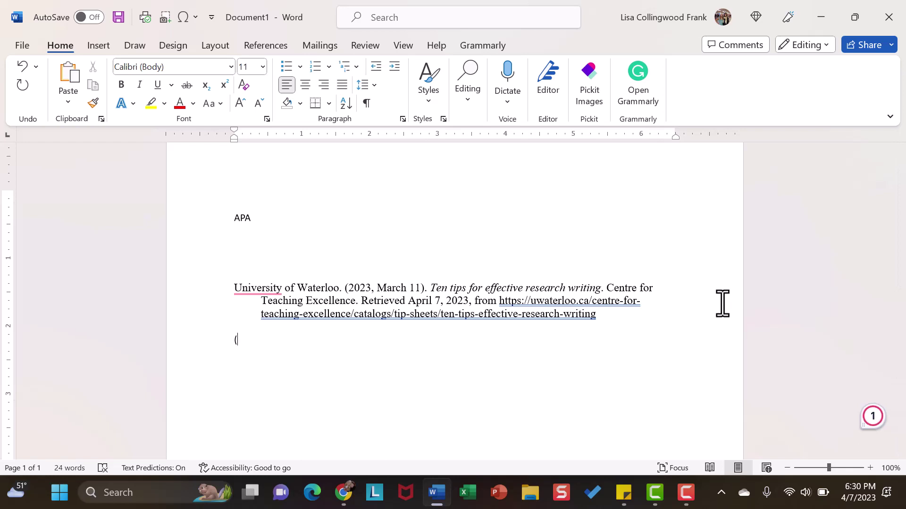
{"action": "type", "text": "University of Waterll"}
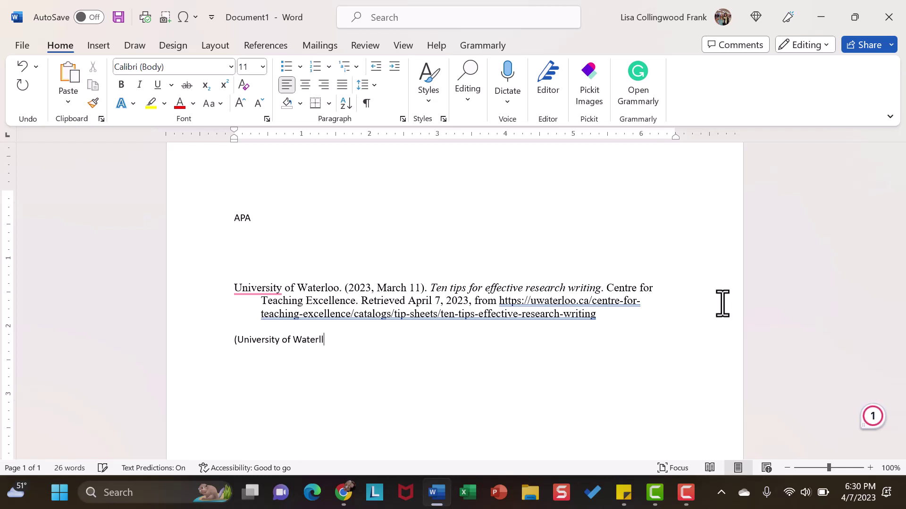
{"action": "key", "text": "BackSpace"}
{"action": "type", "text": "o"}
{"action": "type", "text": "2023)"}
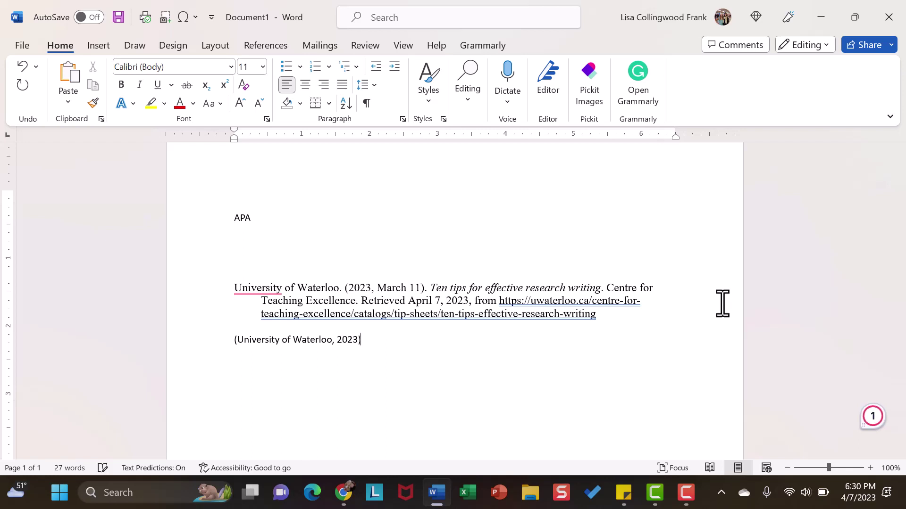